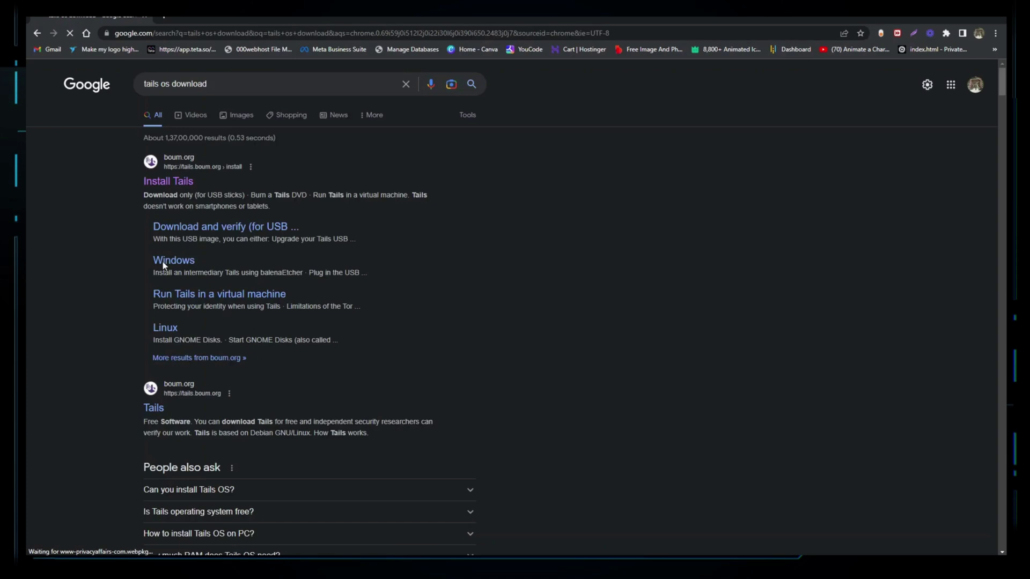
Go from the 'Install Tails' search result to the Tails 'Install from Windows' instructions.
left_click(168, 181)
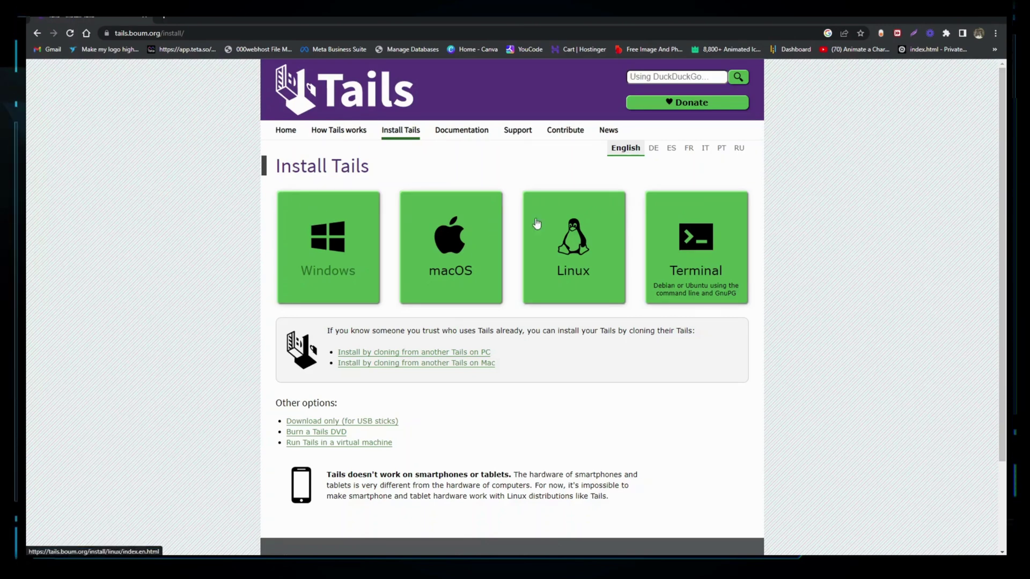
left_click(338, 245)
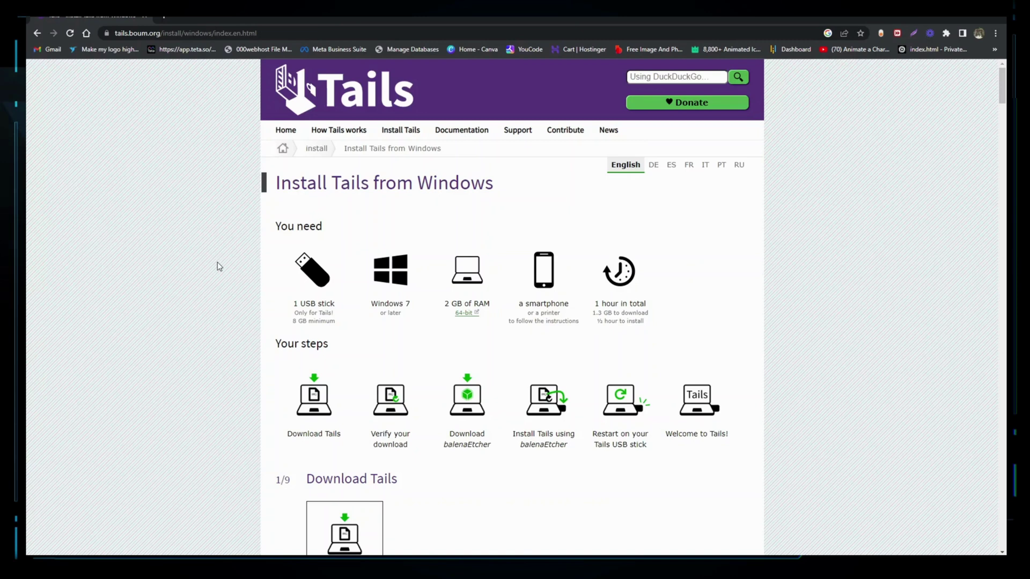
scroll(218, 266, "down", 1)
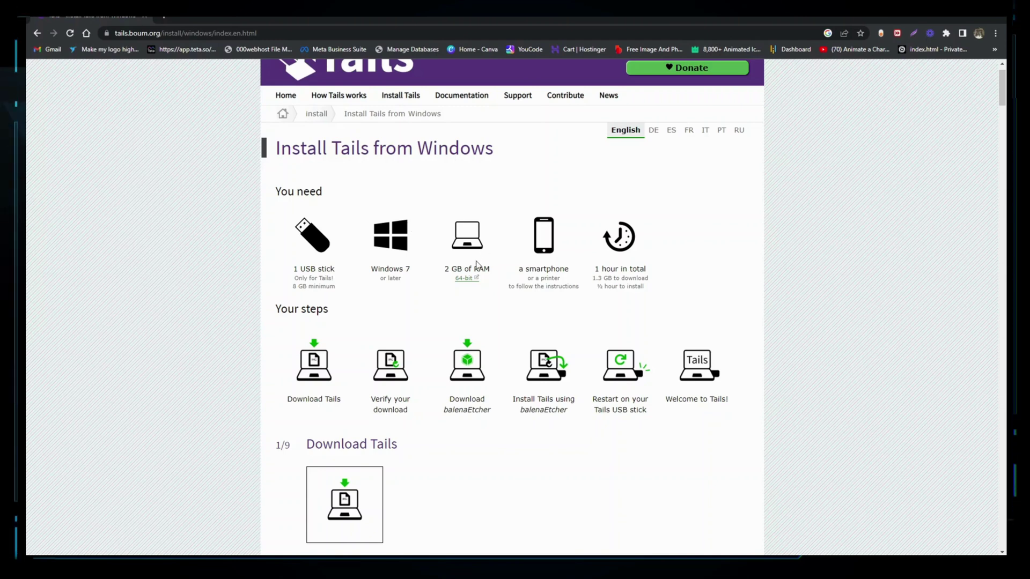
scroll(180, 334, "down", 3)
scroll(179, 333, "up", 1)
scroll(180, 334, "down", 1)
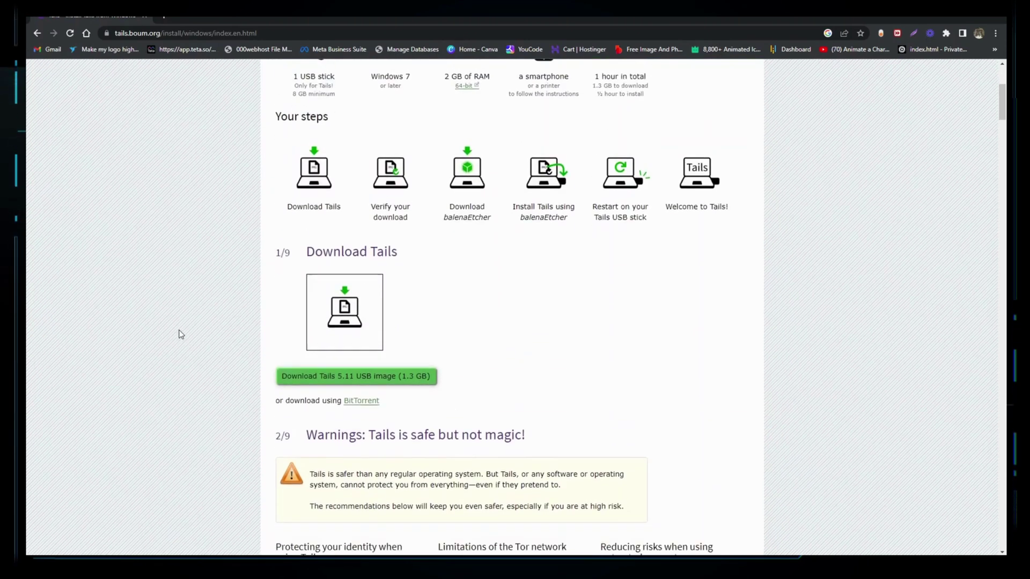
scroll(180, 333, "down", 1)
scroll(180, 333, "down", 1)
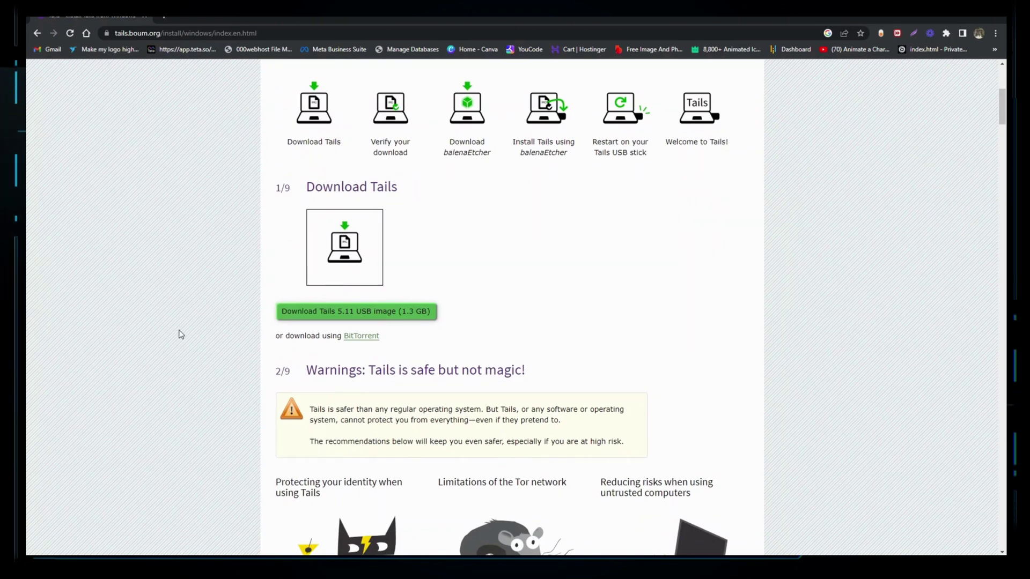
Start downloading the Tails 5.11 USB image (1.3 GB) and hide the download shelf.
left_click(405, 317)
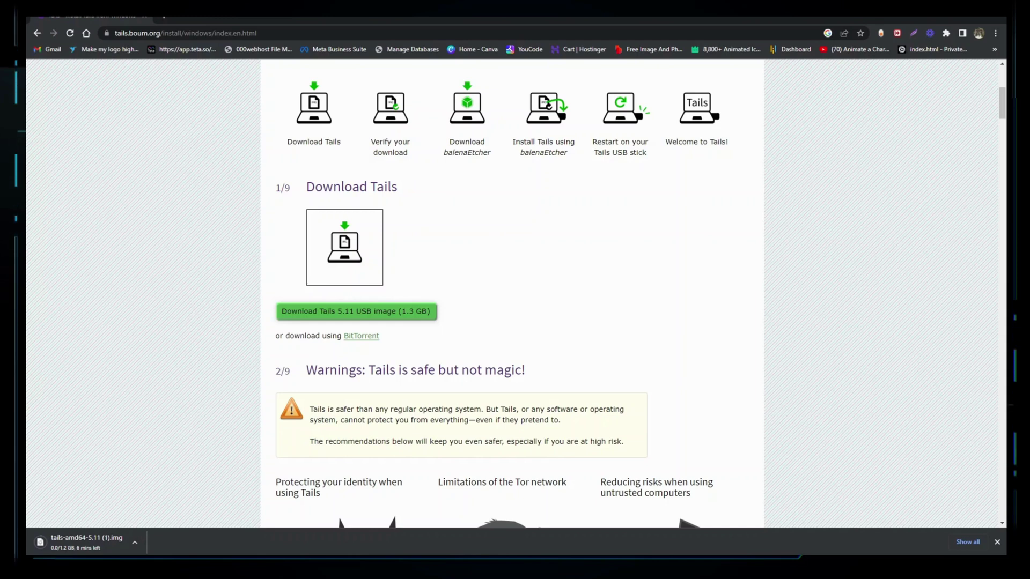
left_click(998, 542)
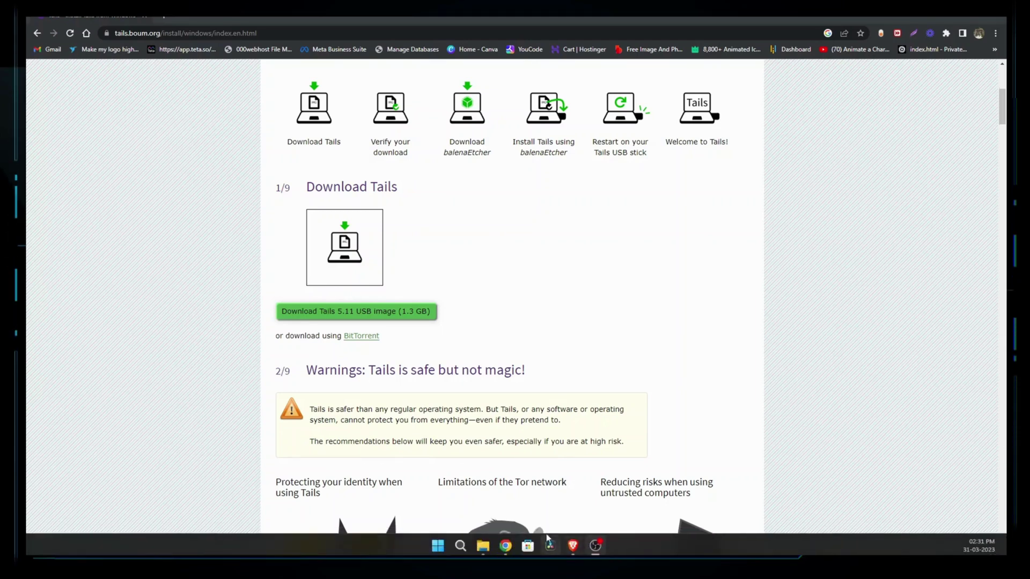
Verify tails-amd64-5.11.img from Downloads so the page shows 'Verification successful!'.
left_click(483, 547)
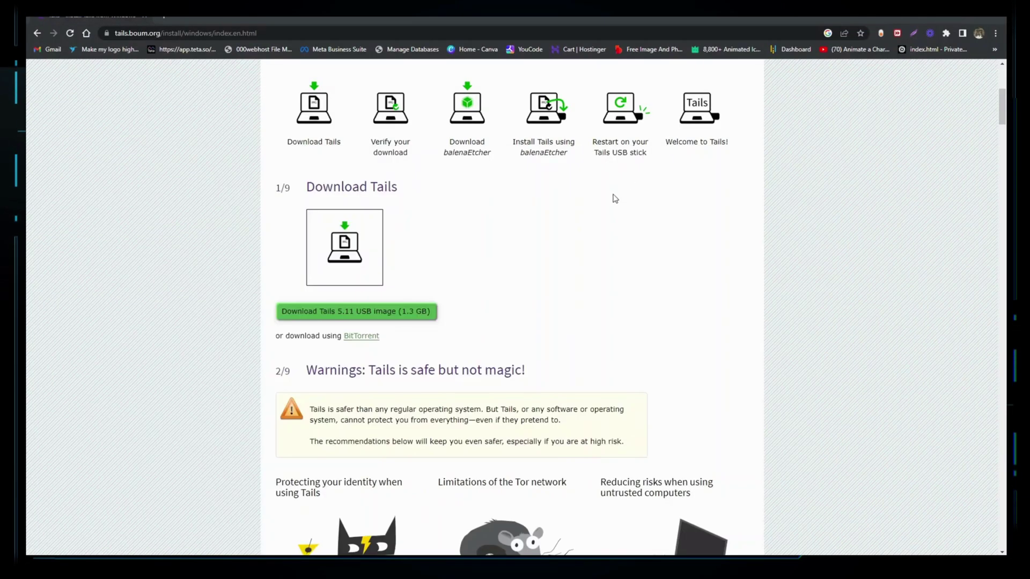
scroll(449, 349, "down", 3)
scroll(448, 349, "down", 3)
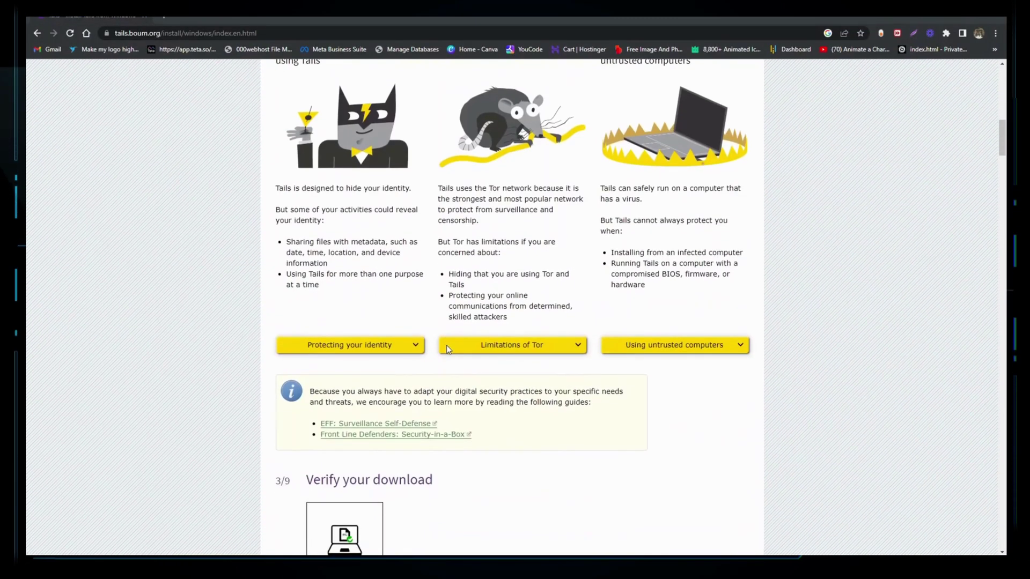
scroll(448, 350, "down", 3)
scroll(448, 349, "down", 2)
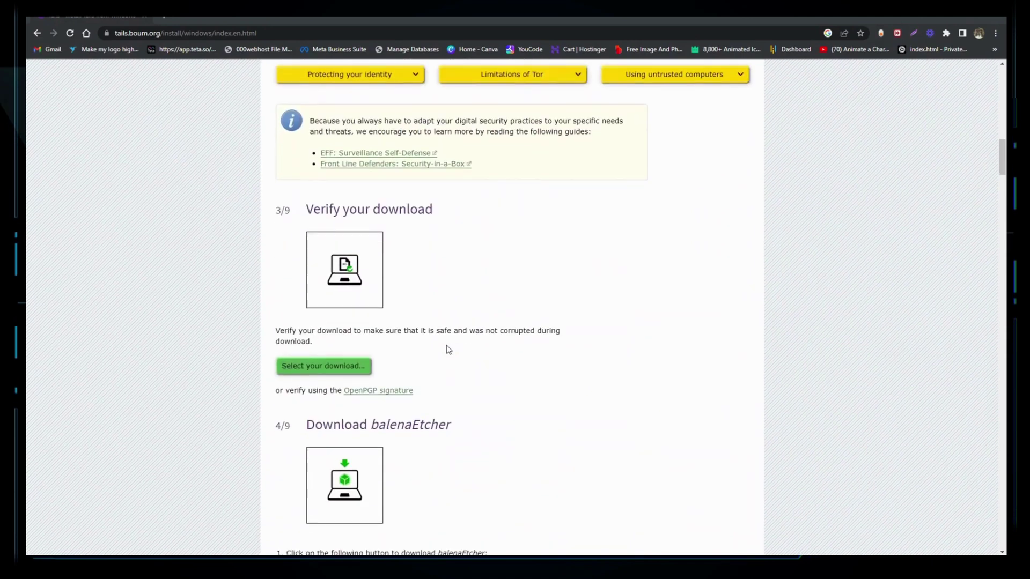
left_click(309, 354)
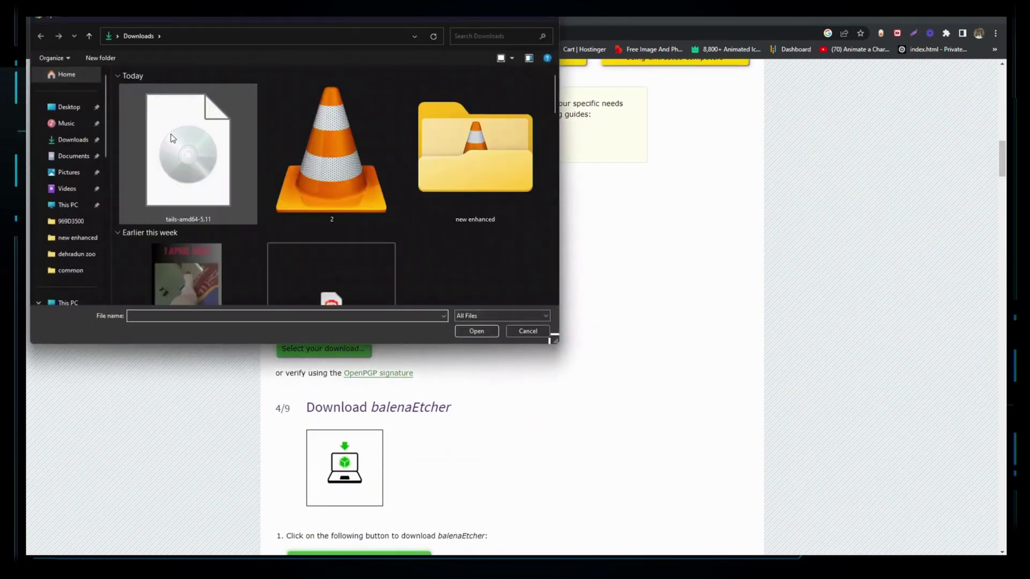
double_click(181, 163)
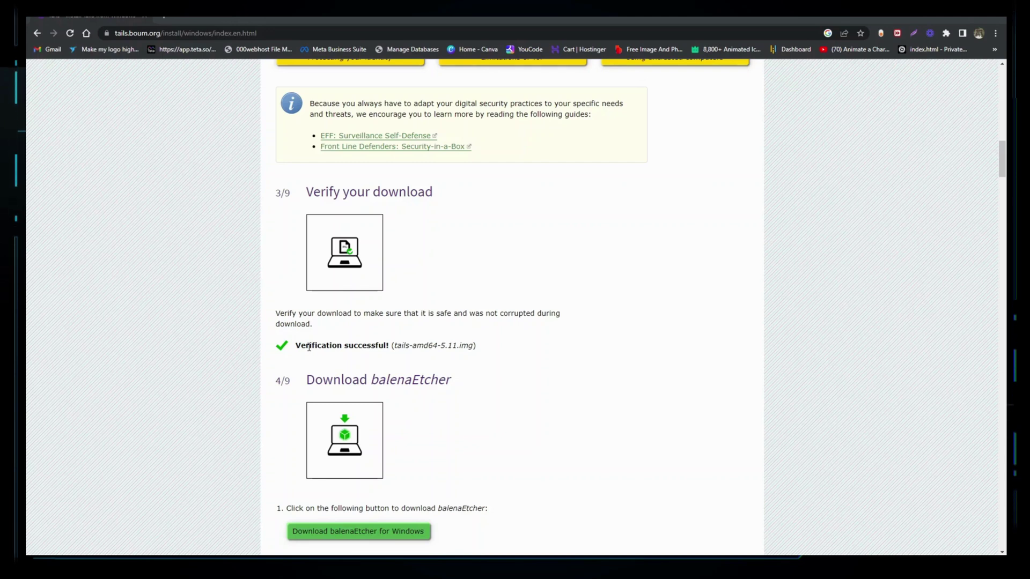
scroll(308, 348, "down", 2)
scroll(308, 347, "down", 2)
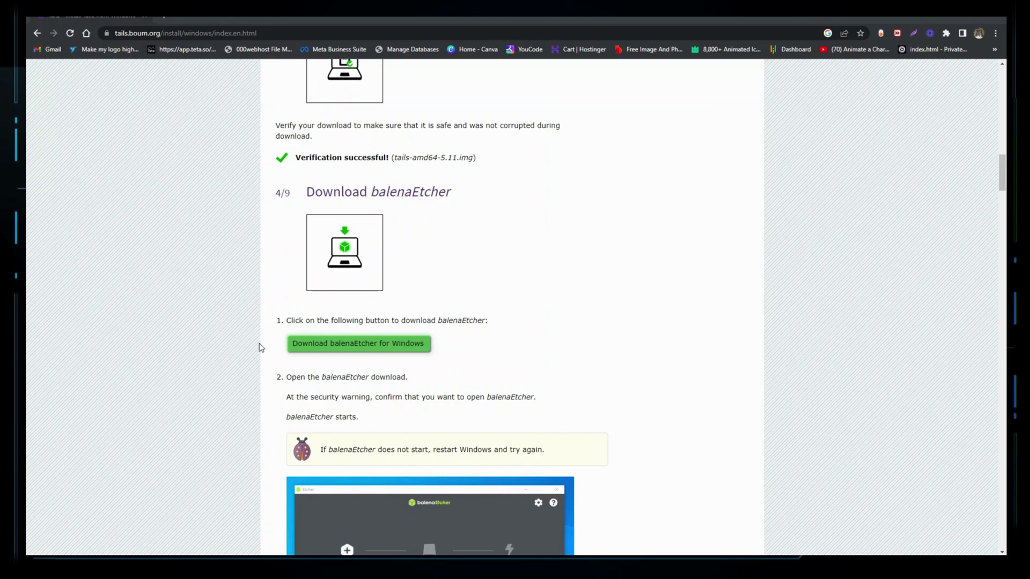
Download balenaEtcher for Windows and launch it from the download shelf.
left_click(342, 345)
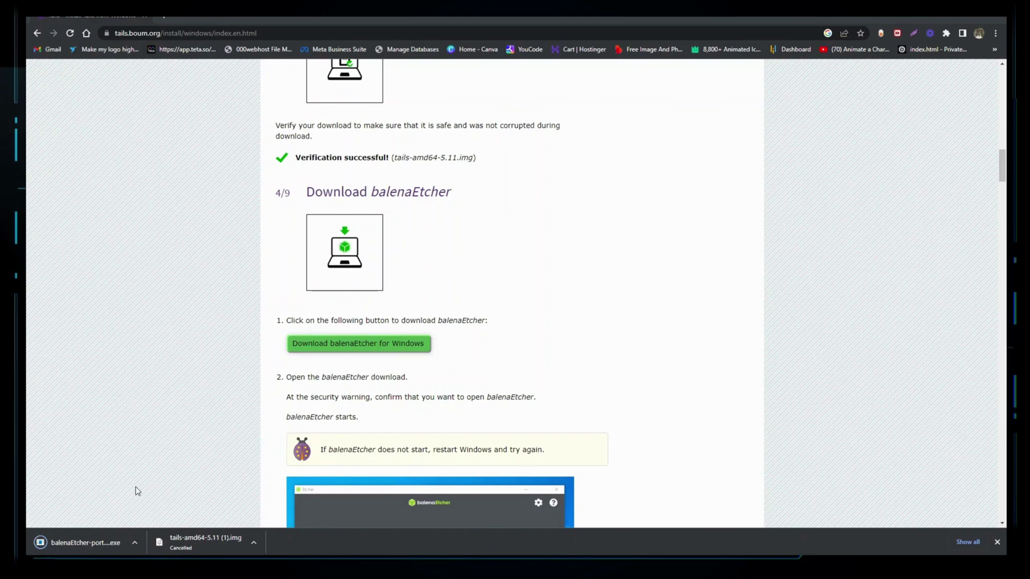
left_click(135, 542)
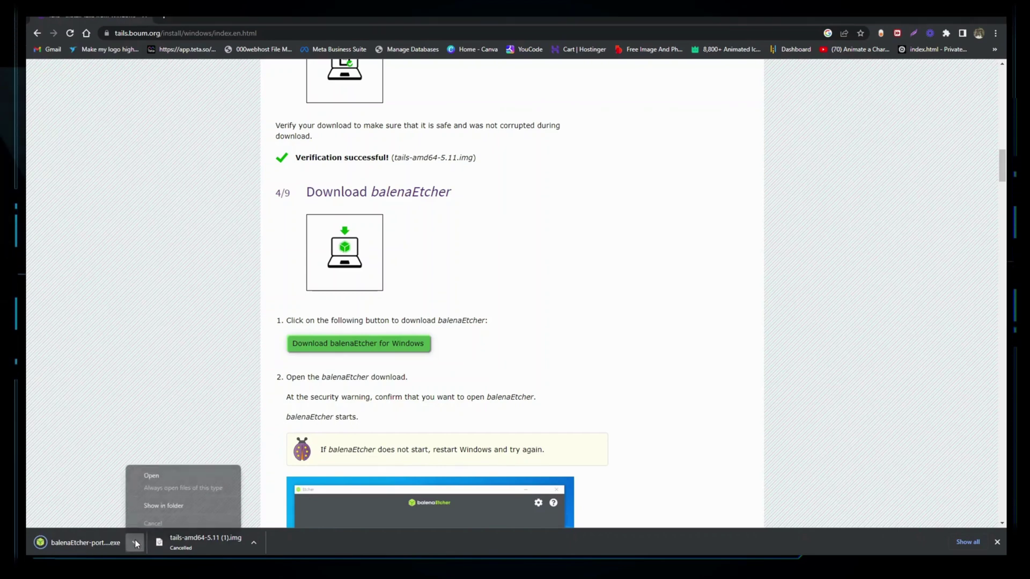
left_click(152, 479)
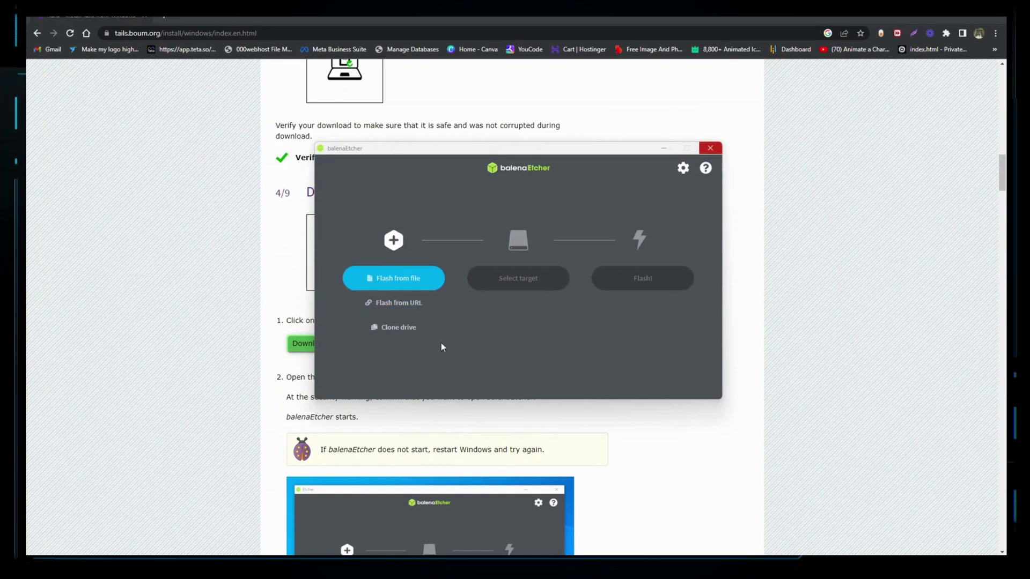
Choose tails-amd64-5.11 from the Downloads folder as balenaEtcher's source image.
left_click(400, 276)
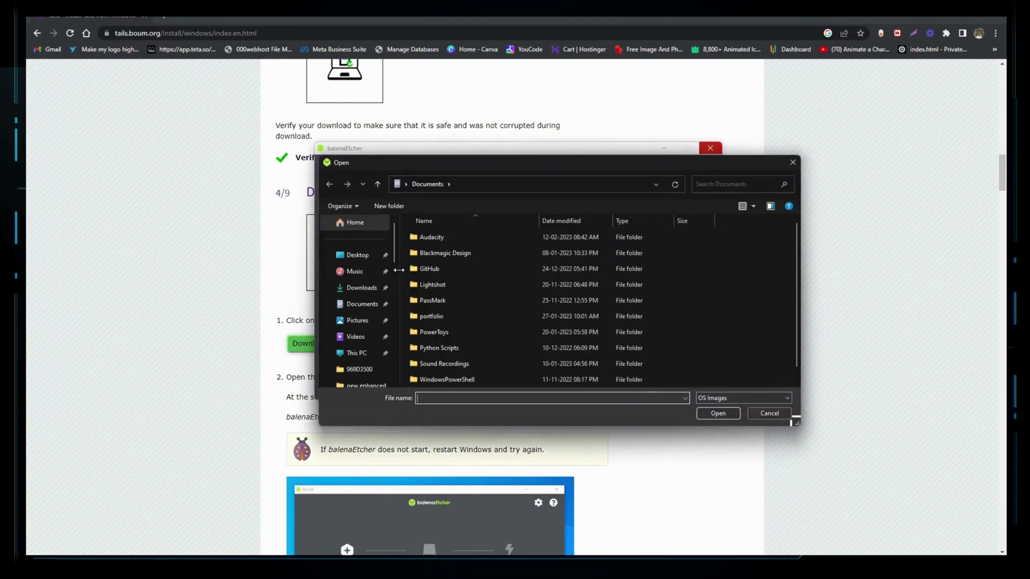
left_click(360, 287)
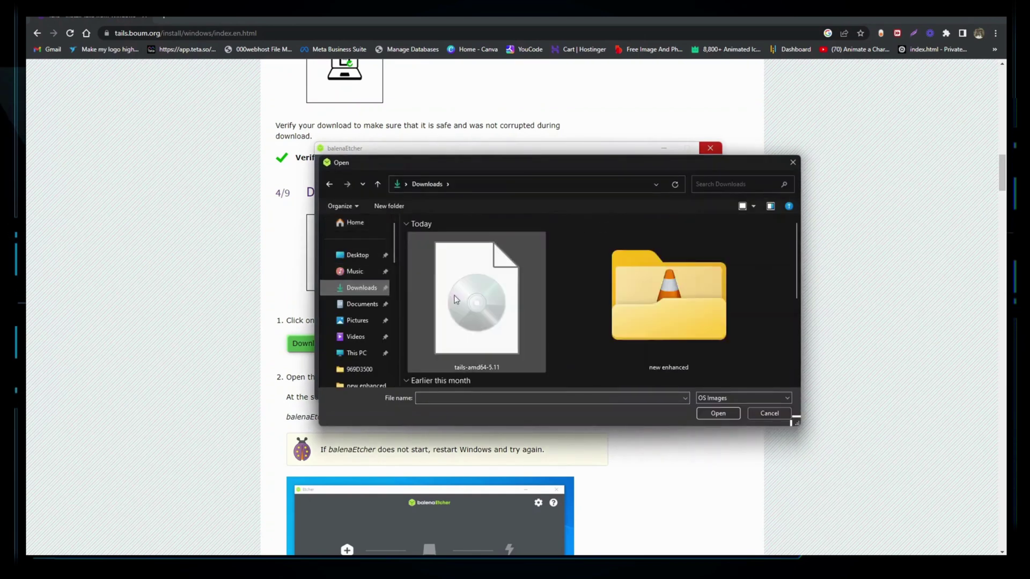
double_click(473, 308)
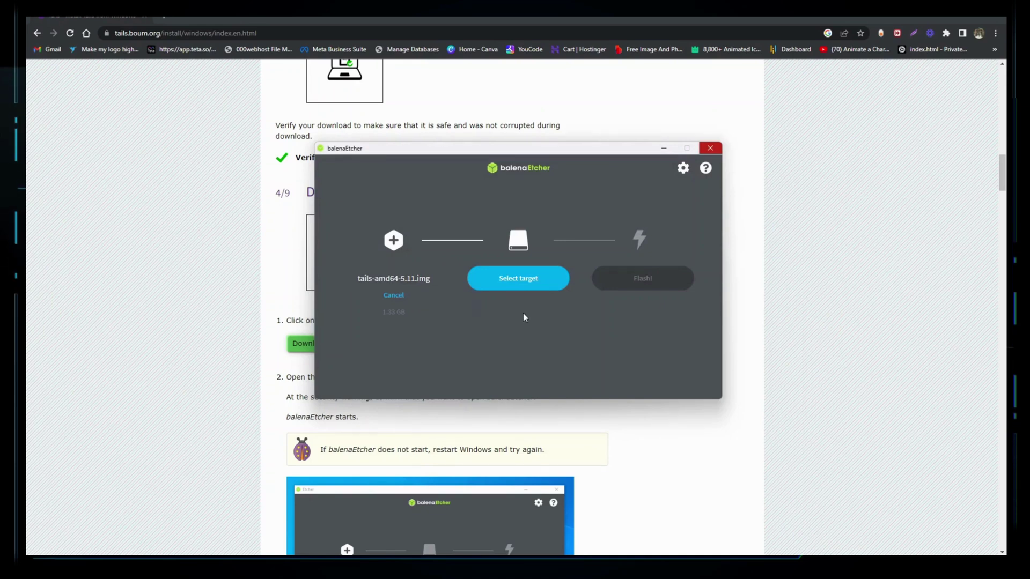
Target the SanDisk Cruzer Blade USB stick and start flashing.
left_click(515, 282)
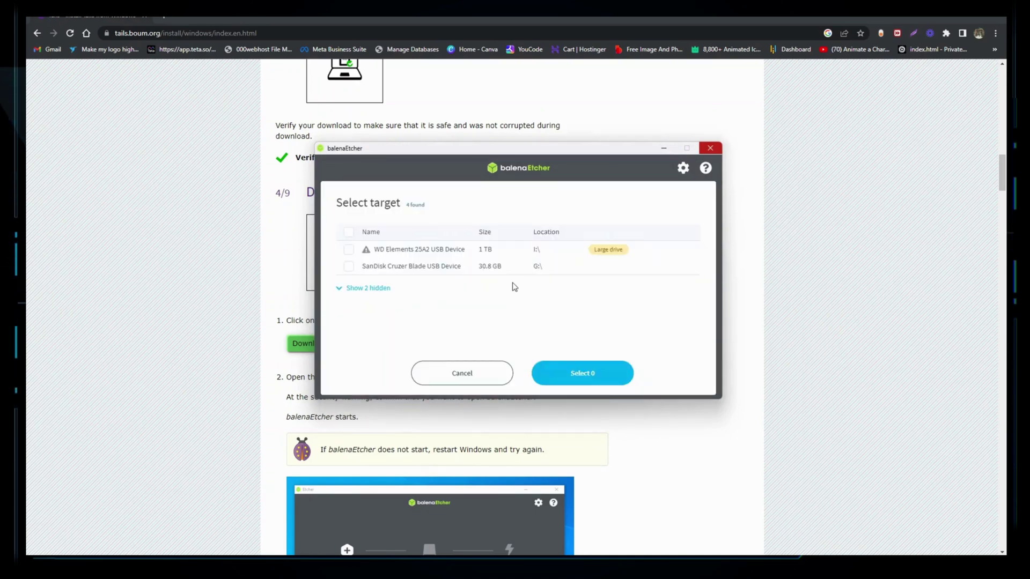
left_click(349, 266)
left_click(582, 373)
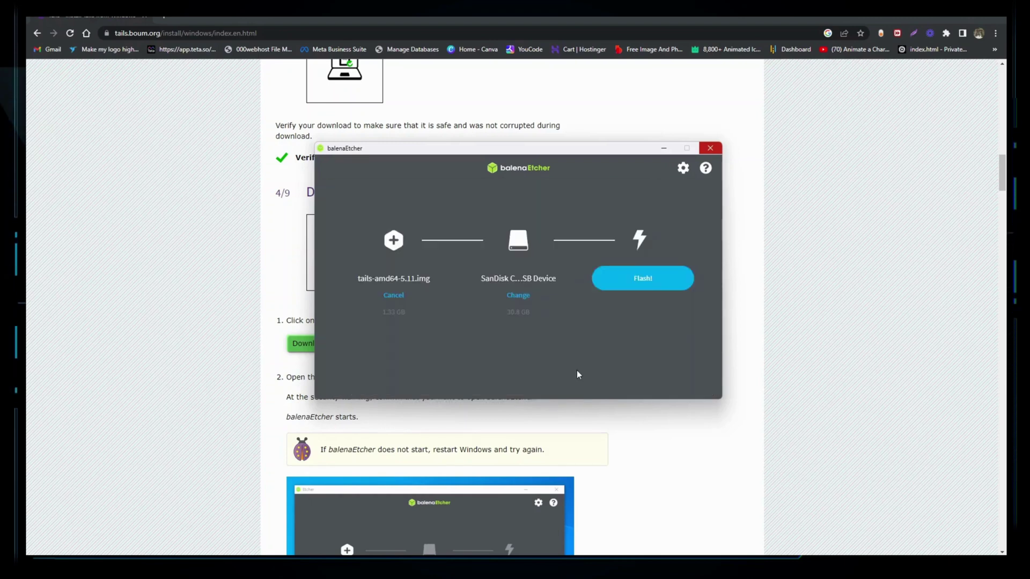
left_click(642, 279)
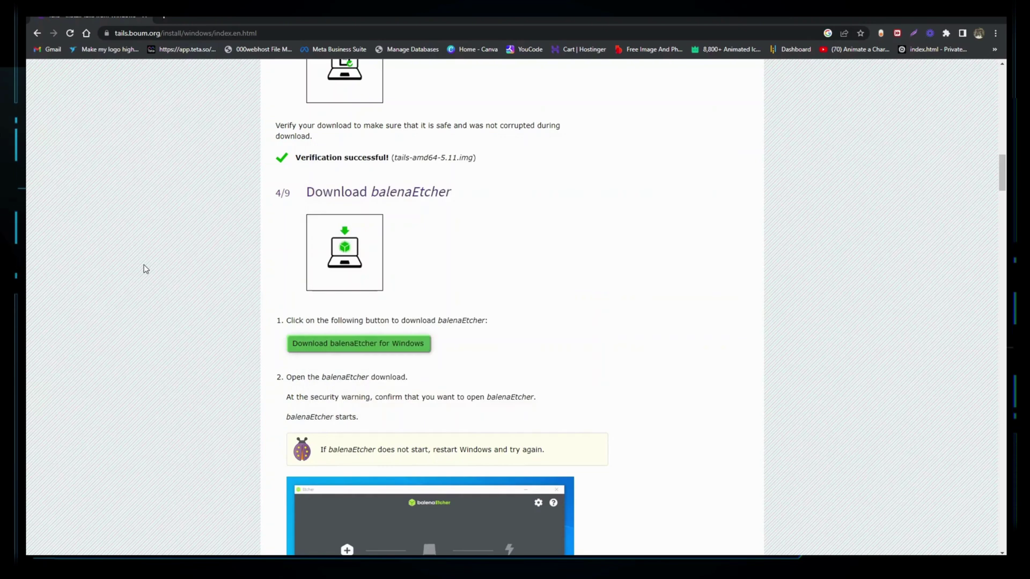
scroll(143, 269, "down", 5)
scroll(144, 269, "down", 5)
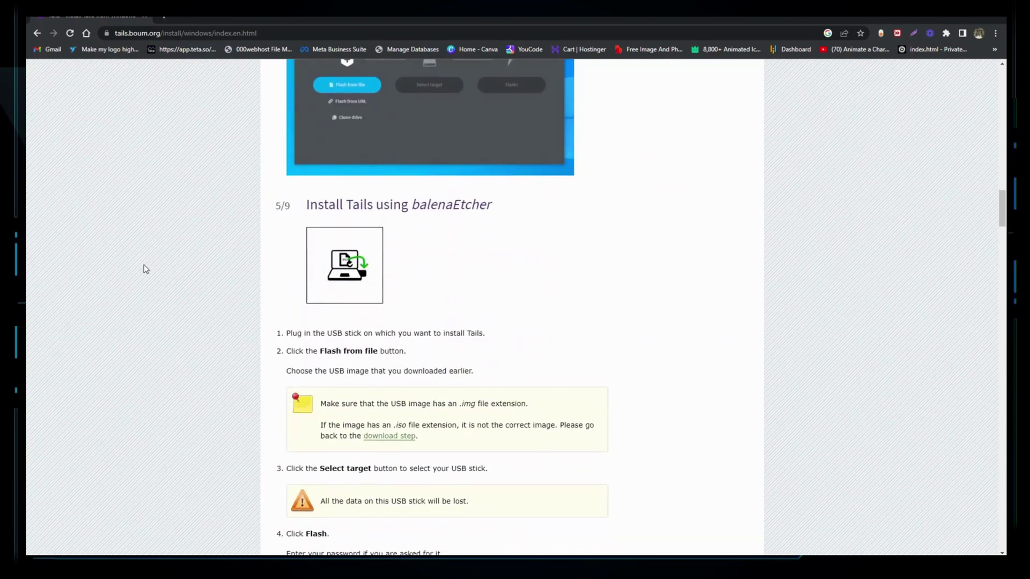
scroll(144, 269, "down", 1)
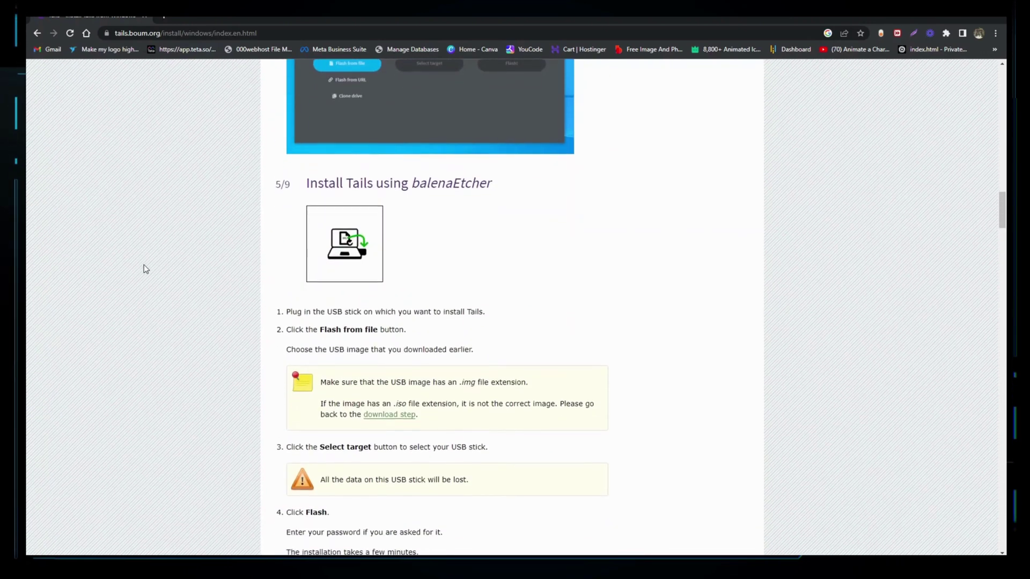
scroll(143, 269, "down", 1)
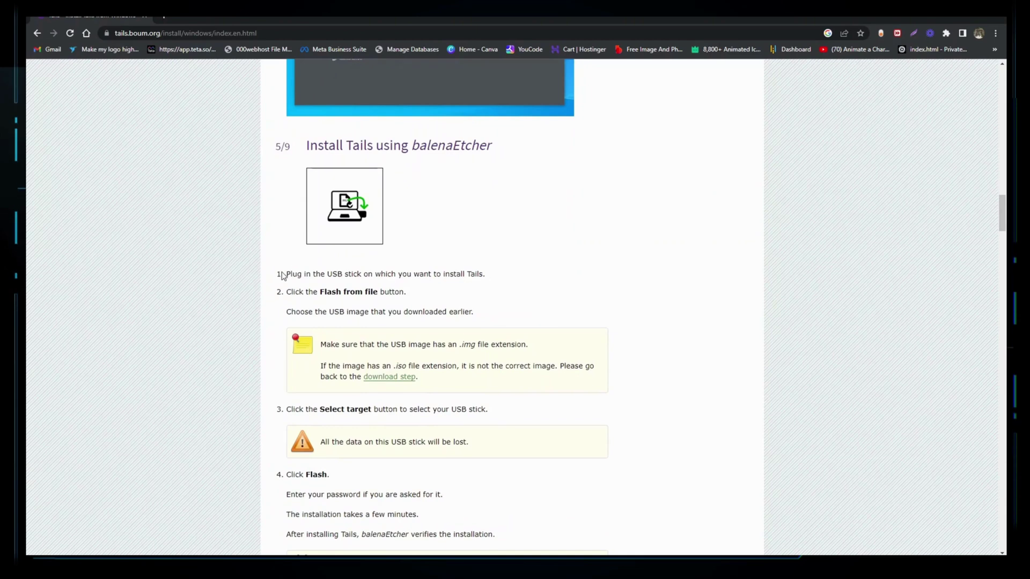
scroll(276, 258, "down", 4)
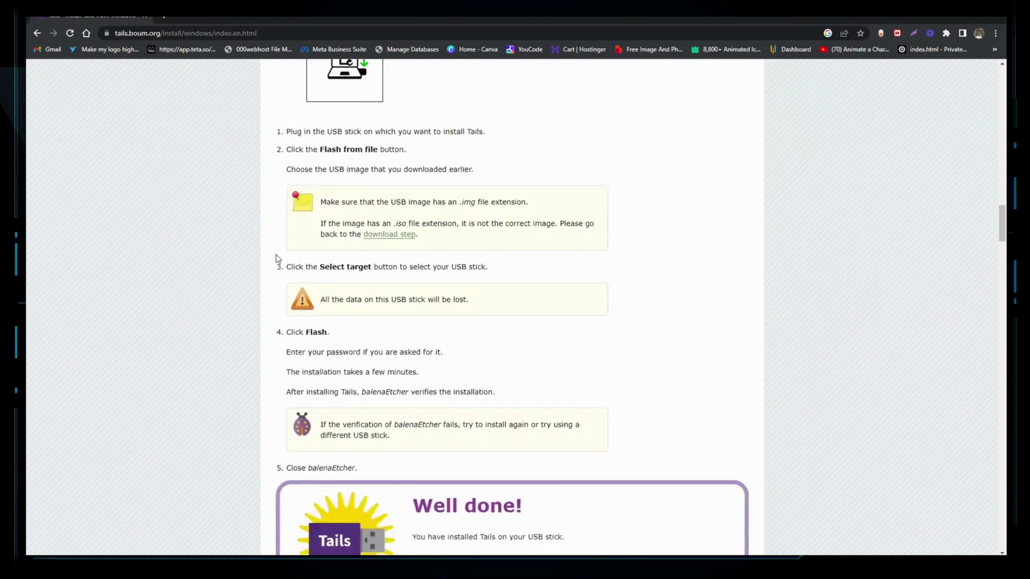
scroll(276, 258, "down", 2)
scroll(276, 259, "down", 1)
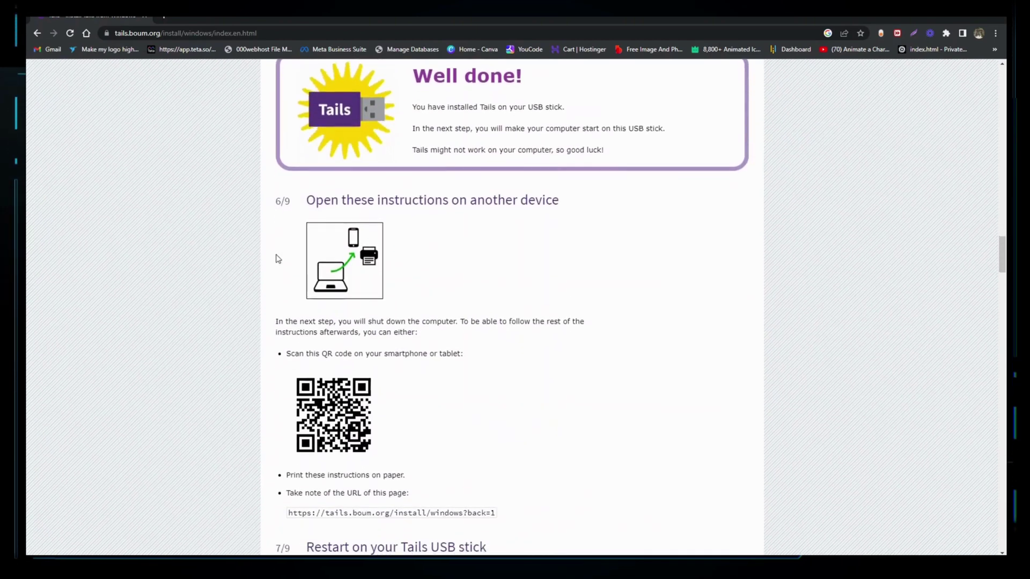
scroll(276, 259, "down", 1)
scroll(276, 258, "down", 2)
scroll(276, 258, "down", 2)
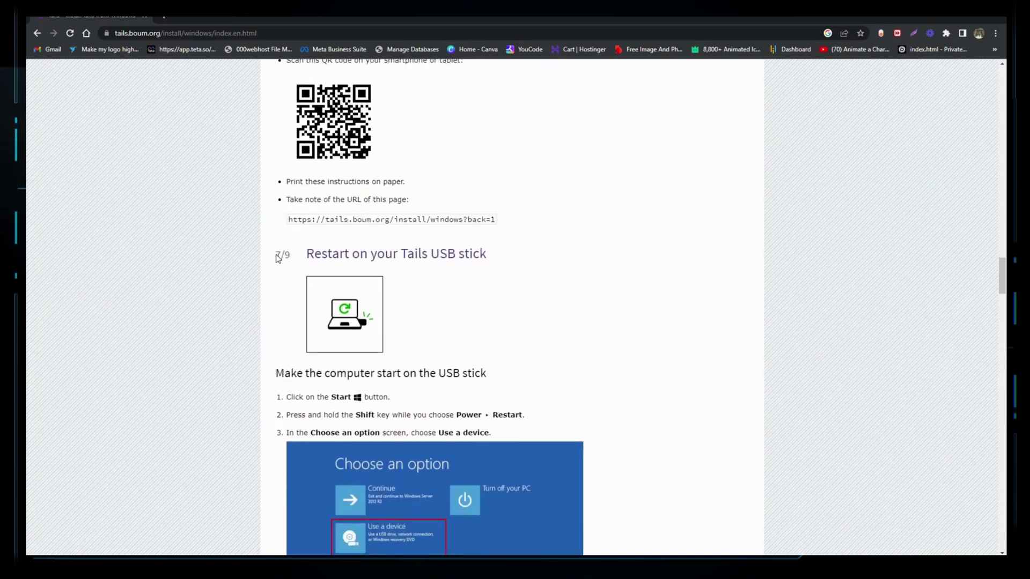
scroll(276, 258, "down", 1)
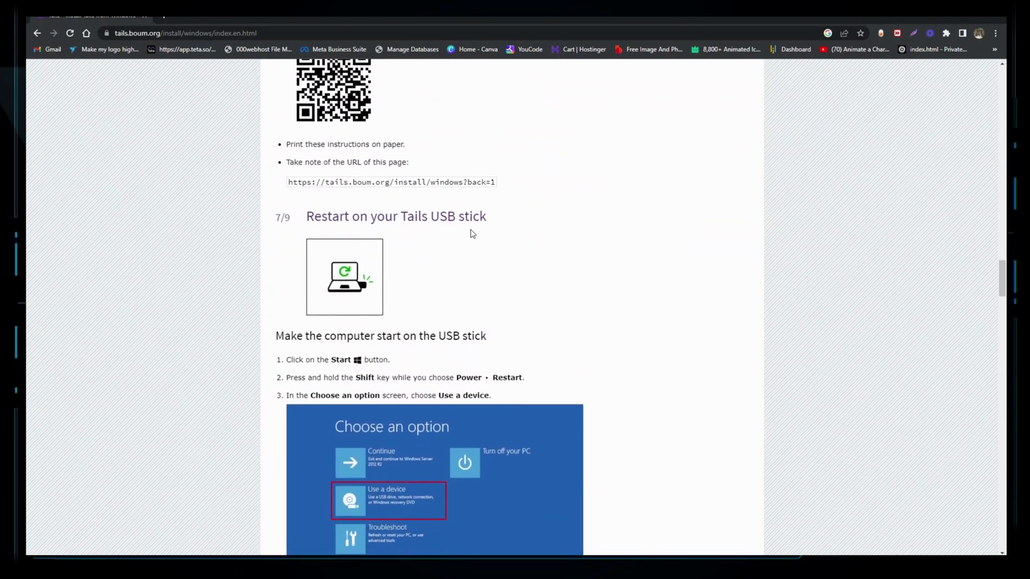
scroll(472, 233, "down", 1)
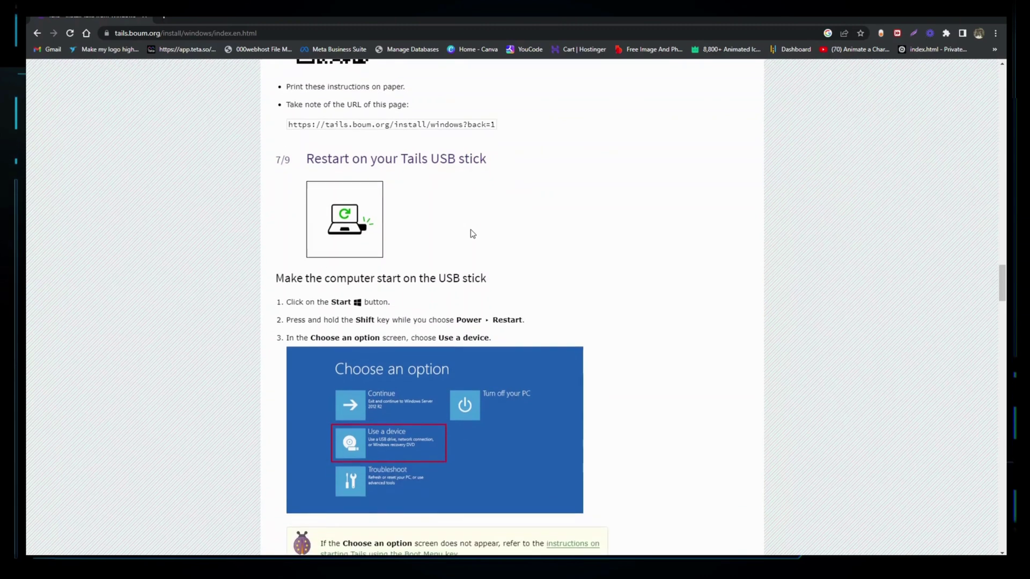
scroll(472, 233, "down", 1)
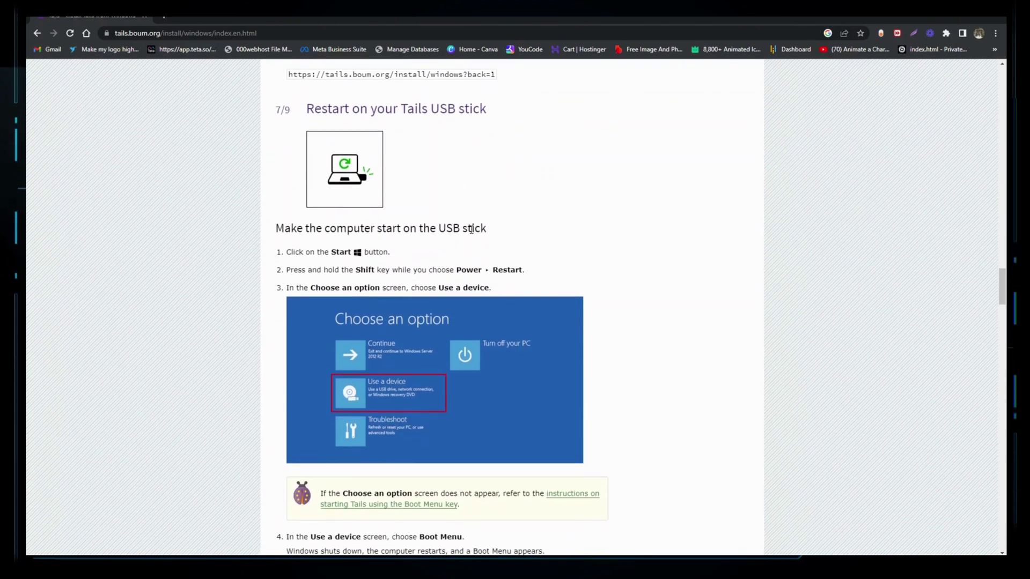
scroll(472, 233, "down", 3)
scroll(472, 234, "down", 3)
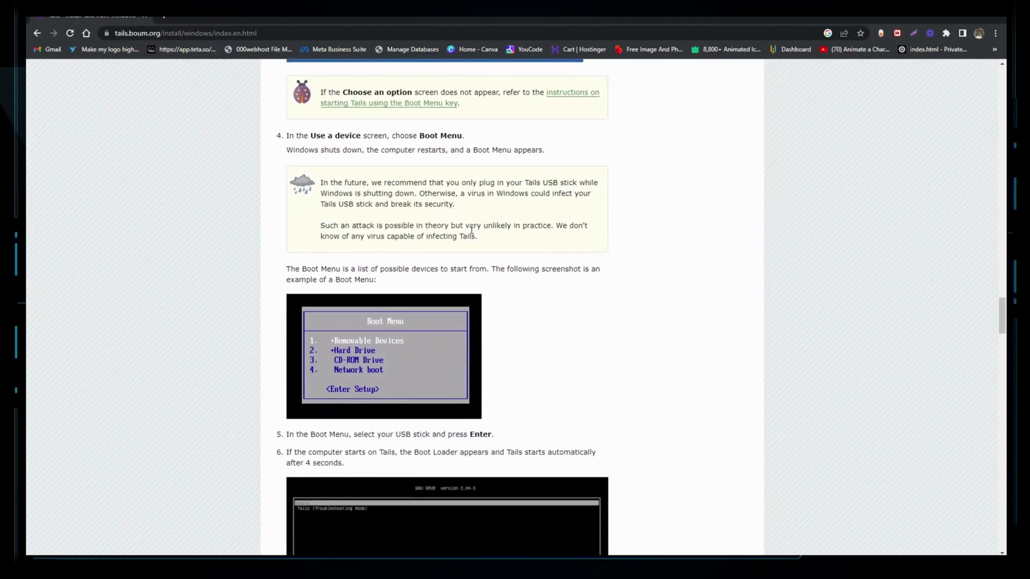
scroll(472, 233, "down", 1)
scroll(472, 231, "down", 2)
scroll(472, 231, "up", 5)
scroll(472, 231, "up", 8)
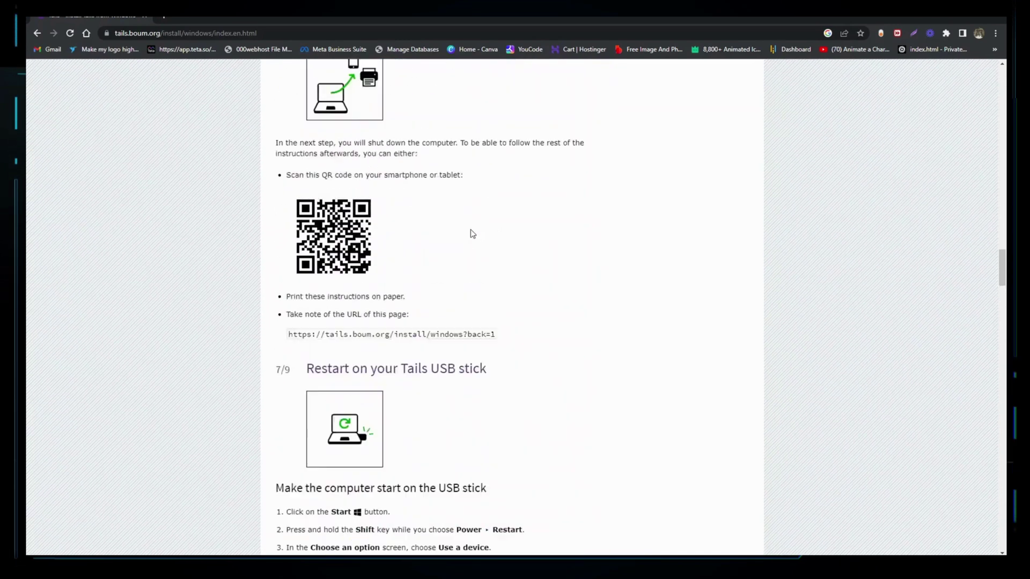
scroll(472, 231, "up", 8)
scroll(472, 233, "up", 4)
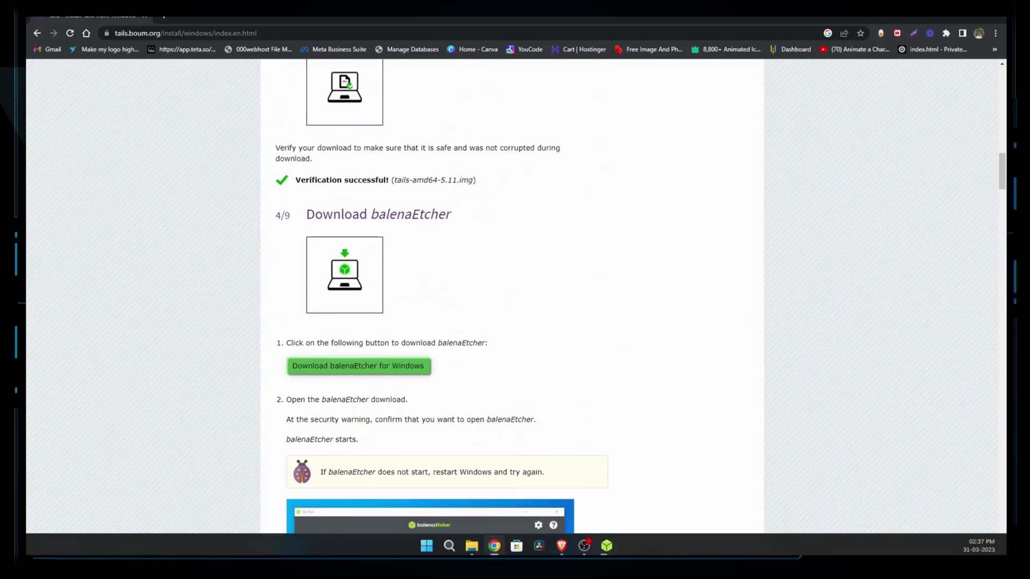
Wait for balenaEtcher to report Flash Completed with one successful target, then close it.
left_click(606, 550)
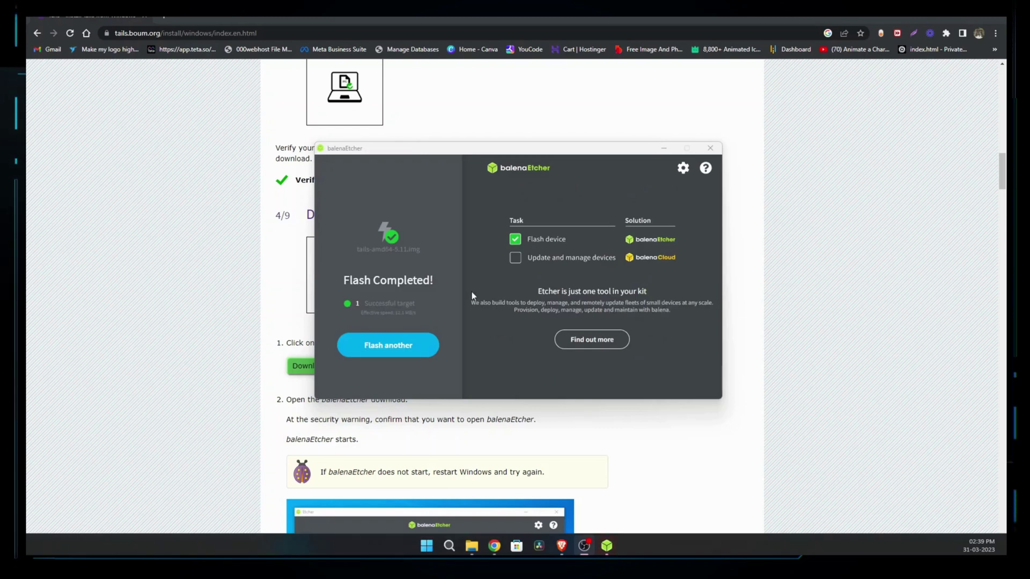
left_click(381, 296)
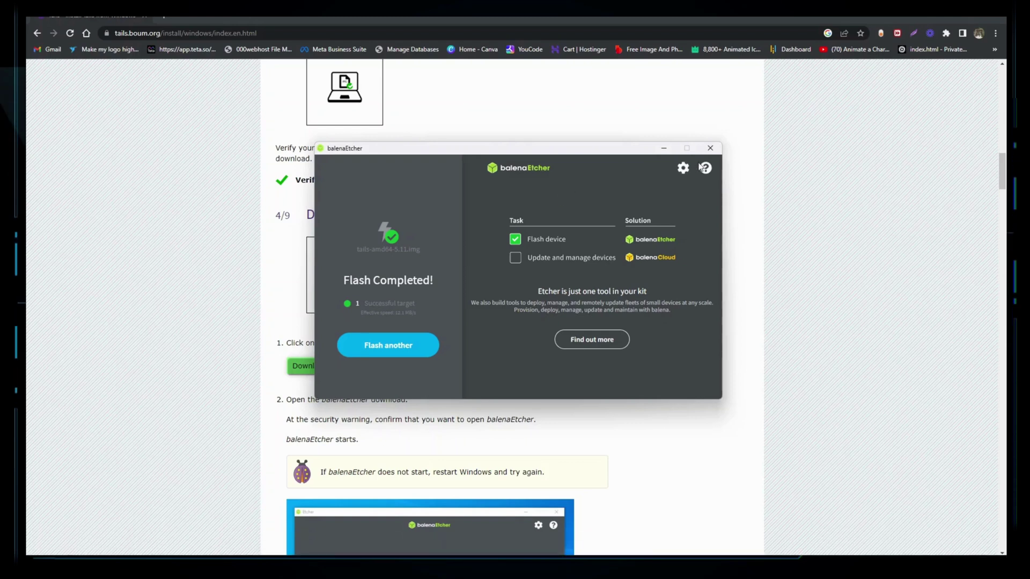
left_click(711, 149)
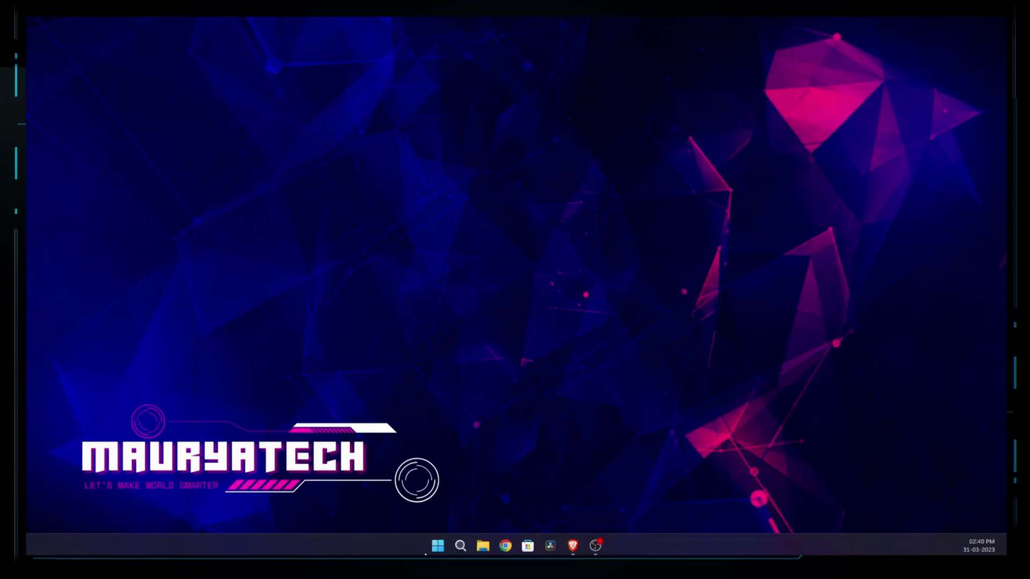
Show the Windows 11 Start menu with its pinned apps and recent files.
left_click(437, 546)
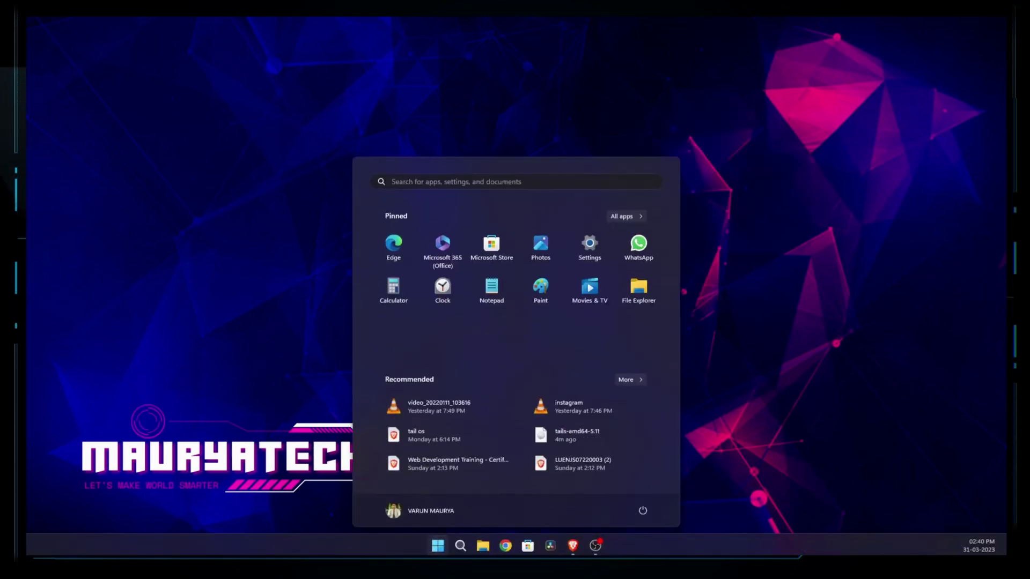